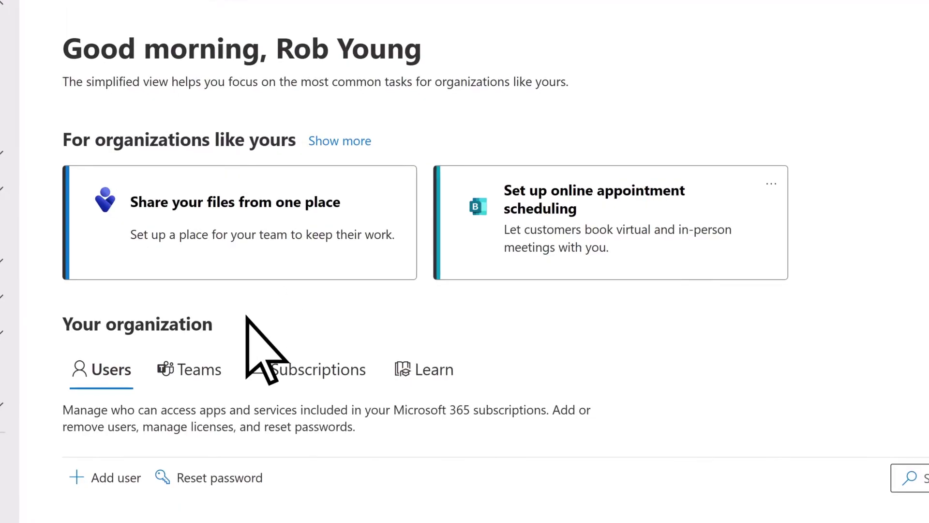
scroll(102, 393, down, 3)
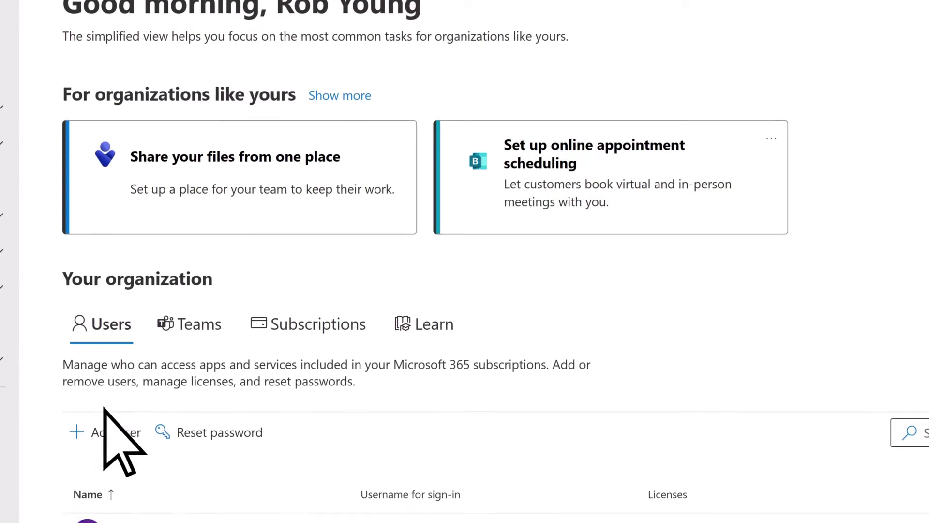
click(89, 453)
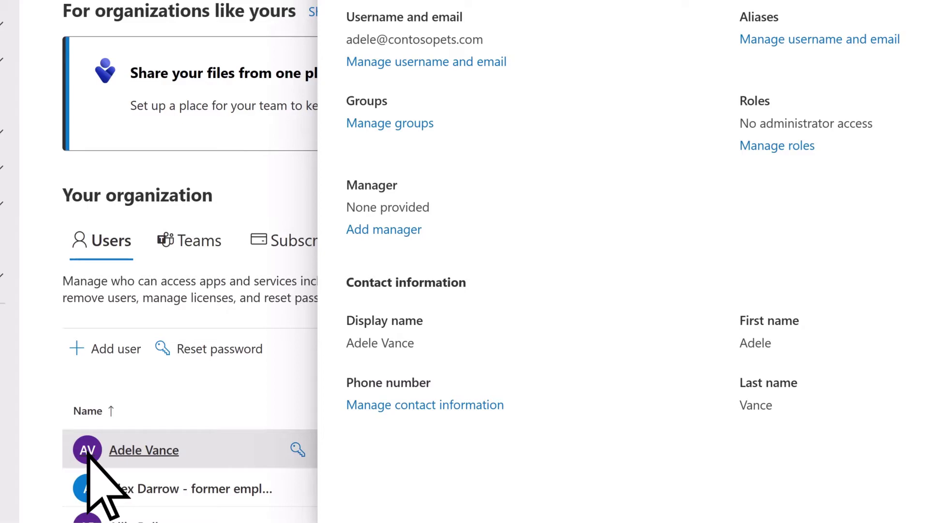
click(416, 405)
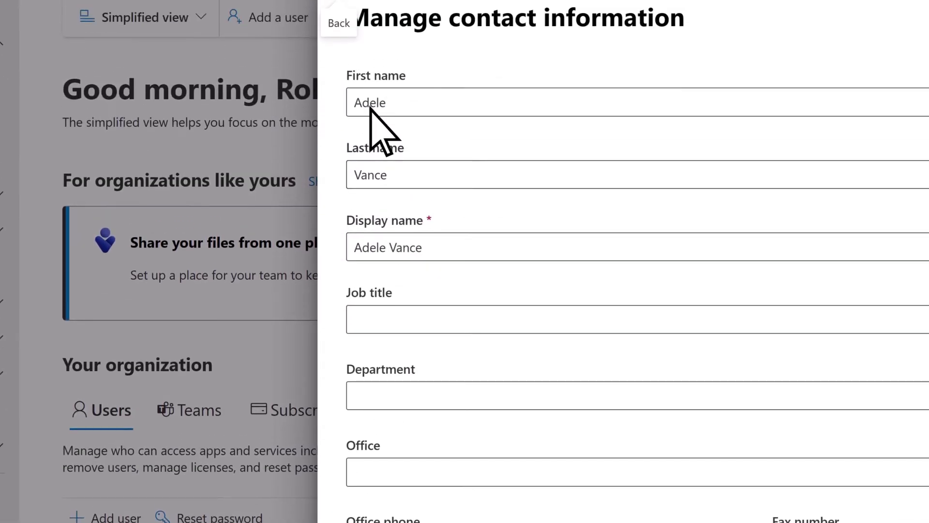
Step: Change the first name to Ada and the display name to Ada Vance, and save
click(370, 103)
text(a)
click(370, 248)
text(a)
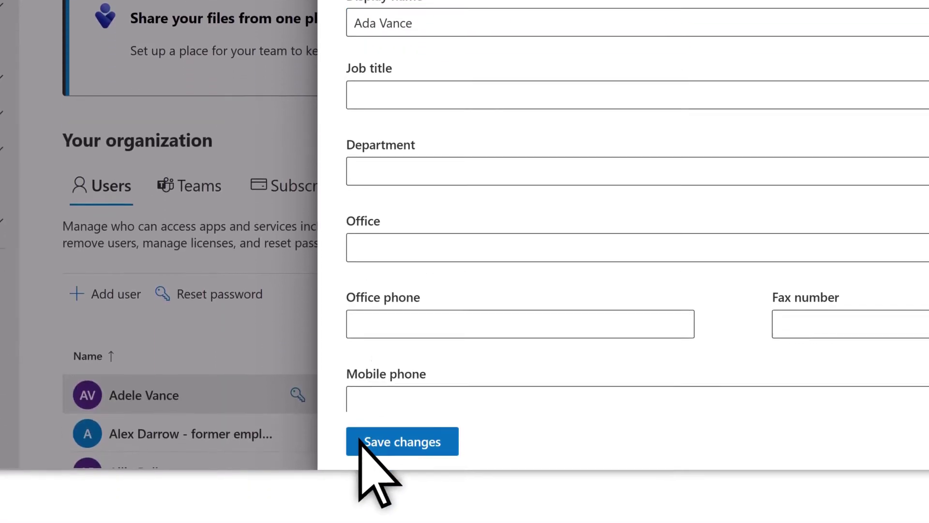
click(358, 440)
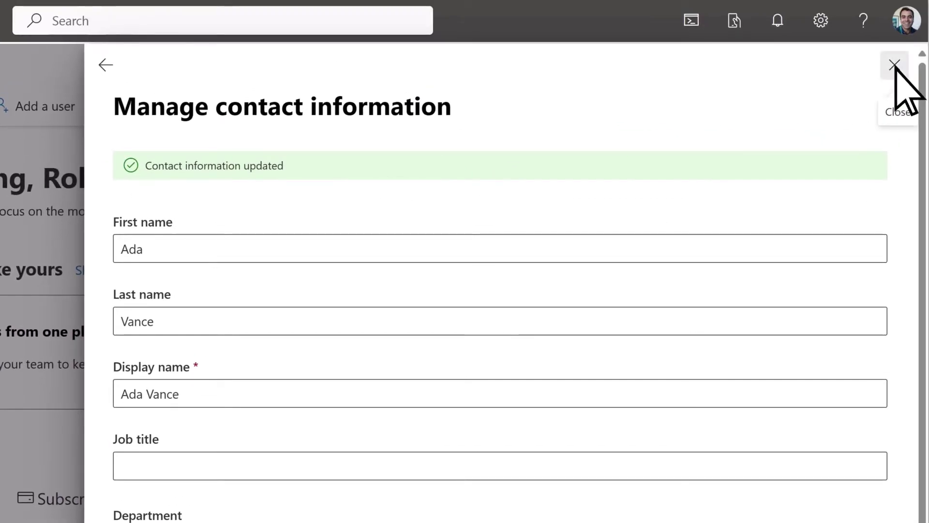
click(894, 63)
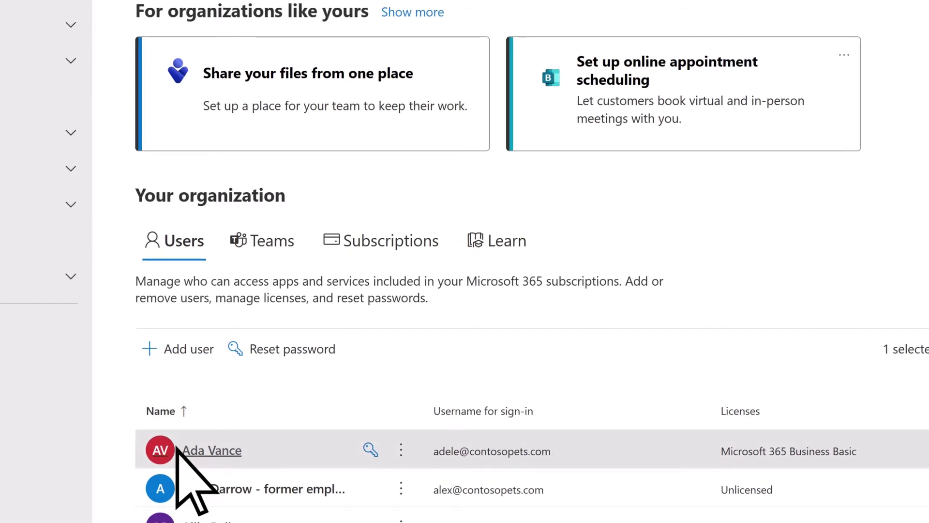
click(162, 452)
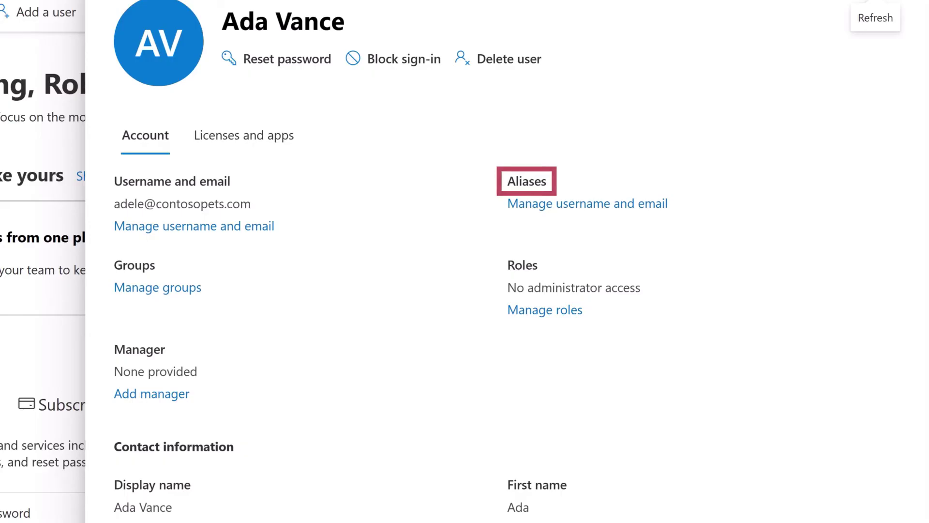
click(554, 205)
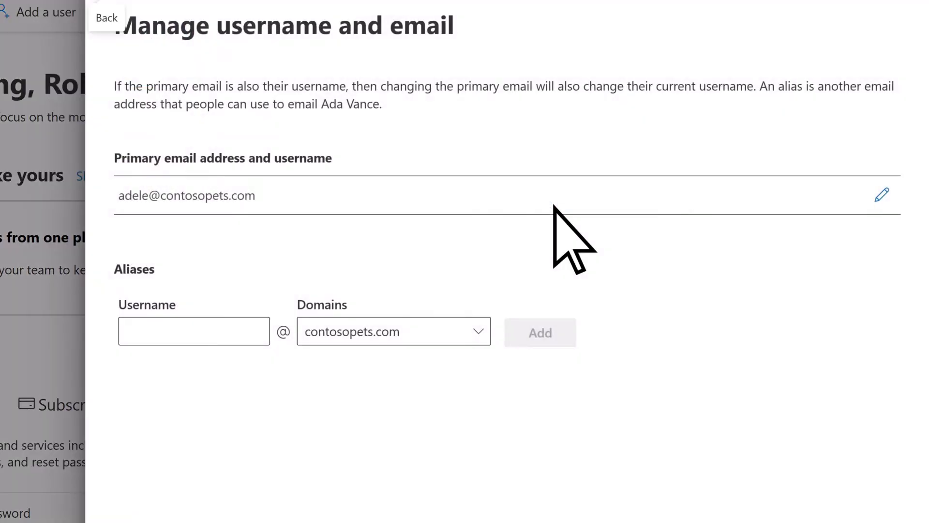
click(216, 335)
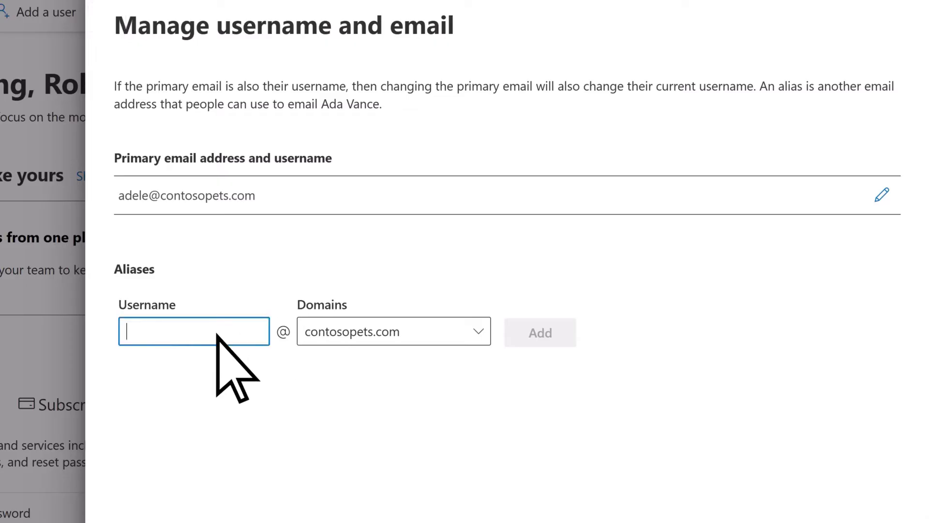
text(ada)
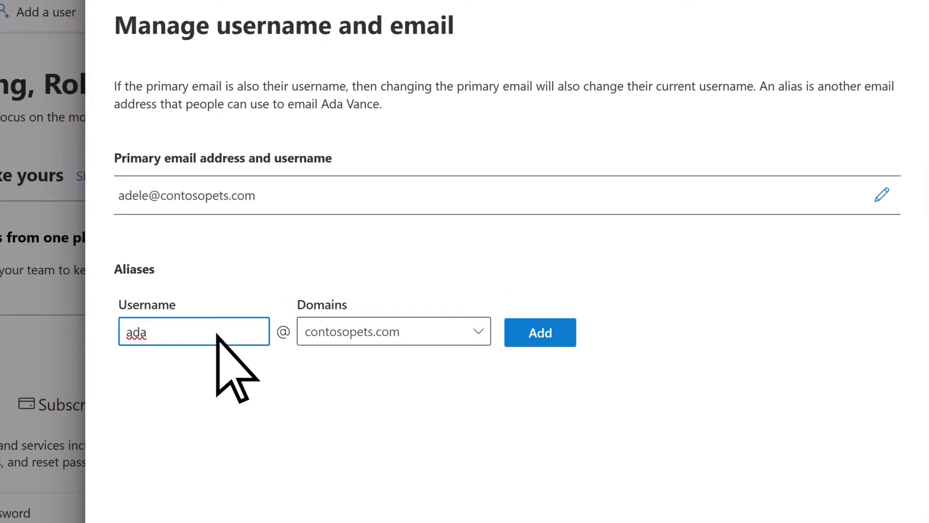
click(521, 336)
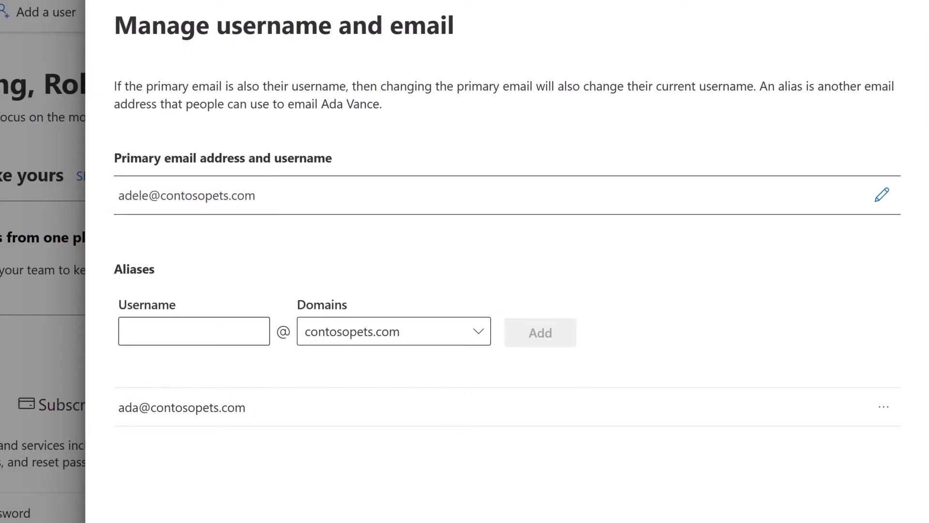
click(232, 331)
text(sales)
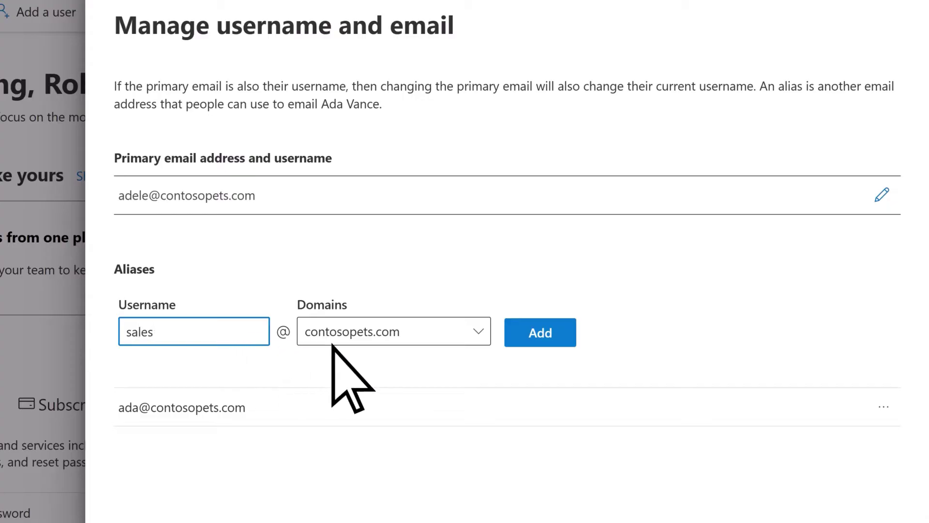
click(519, 336)
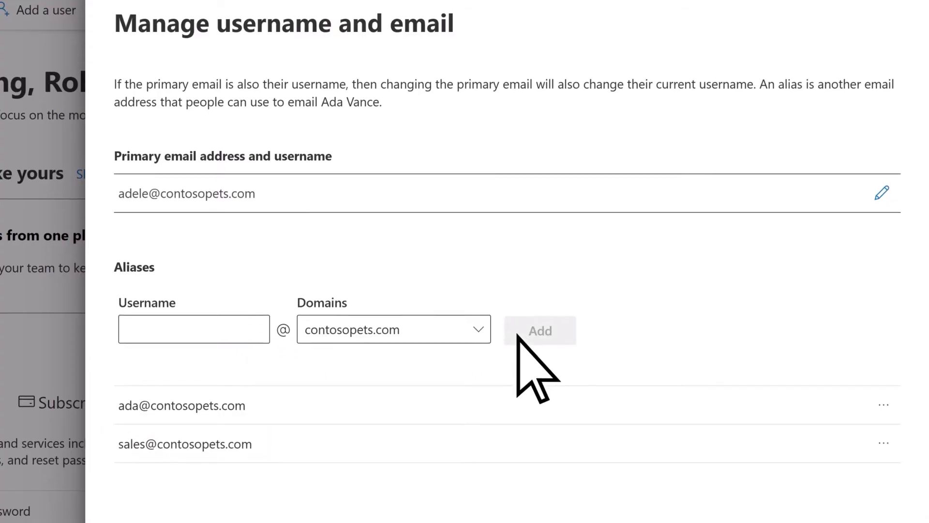
click(213, 452)
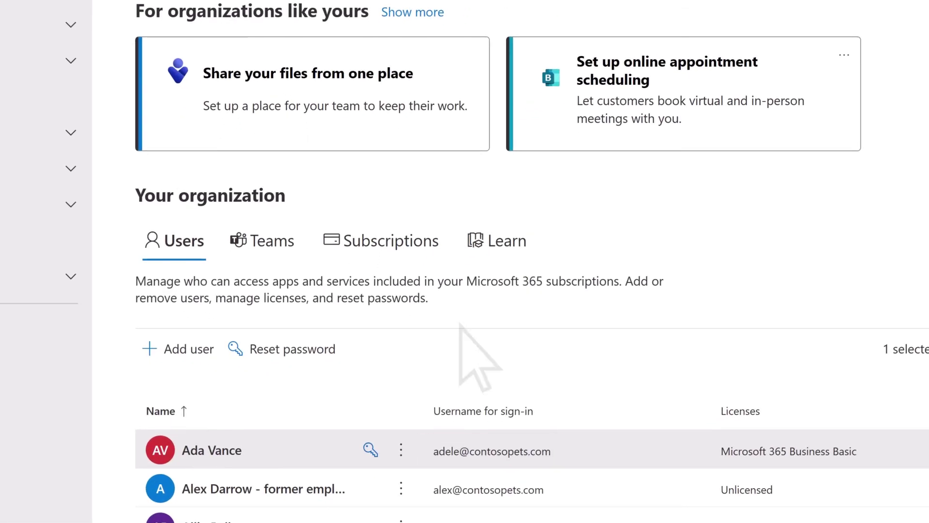
click(162, 454)
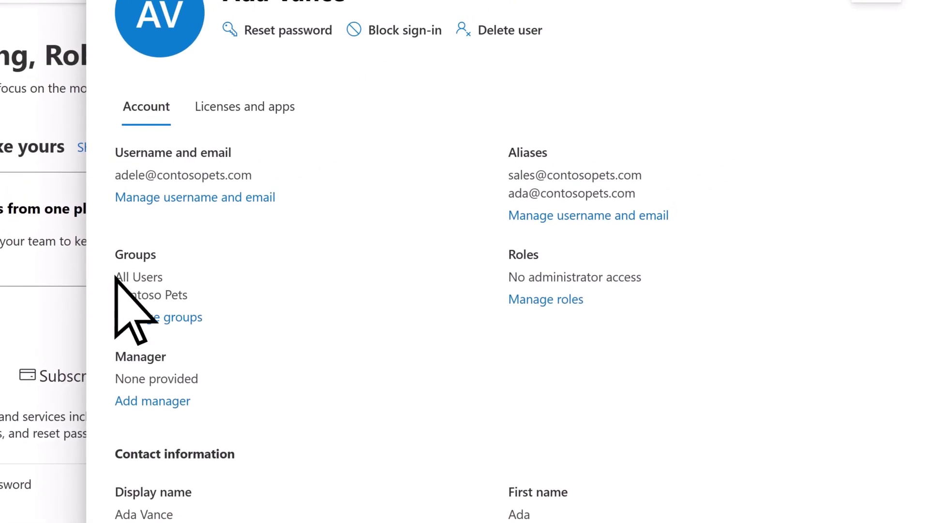
click(161, 200)
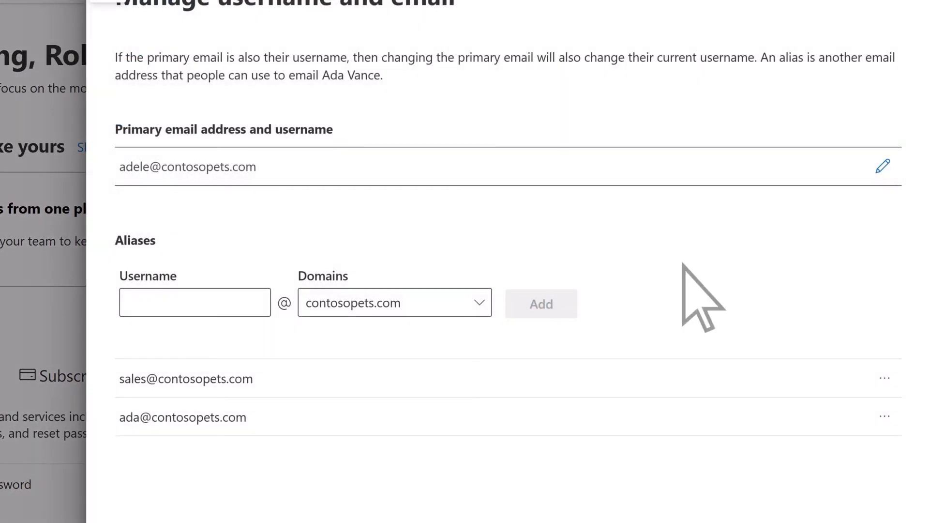
click(883, 166)
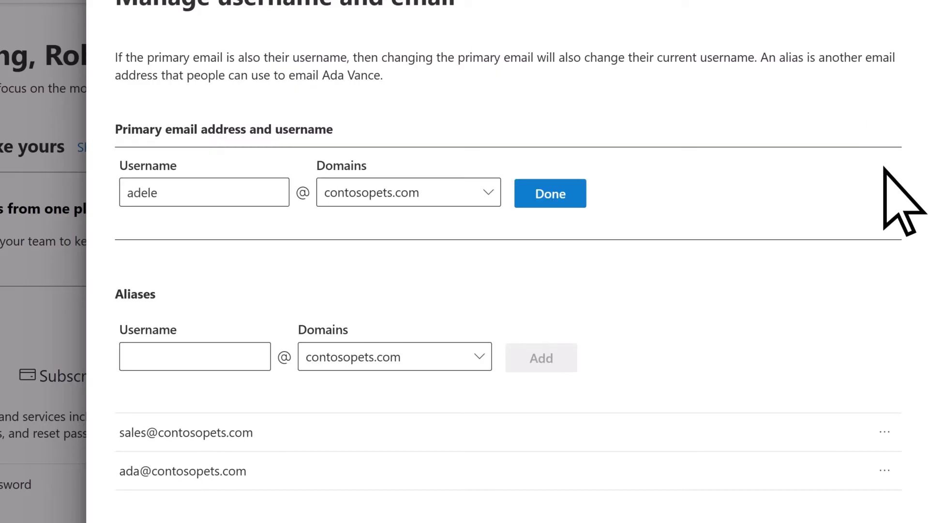
click(143, 194)
key(BackSpace)
key(BackSpace)
text(ada)
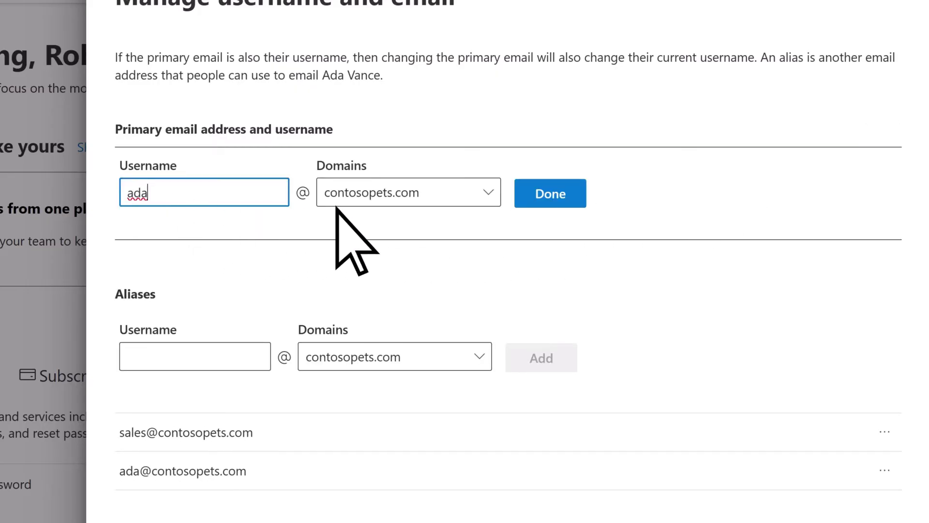
click(532, 196)
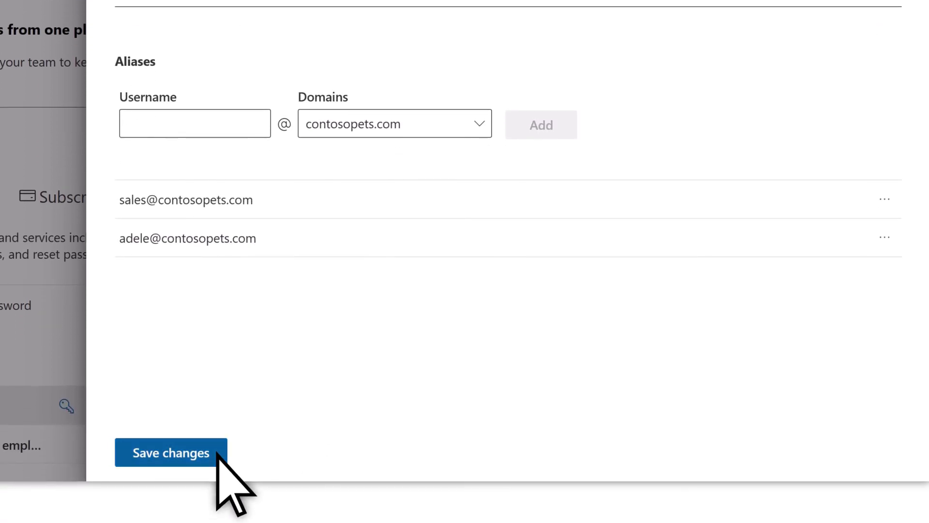
click(217, 456)
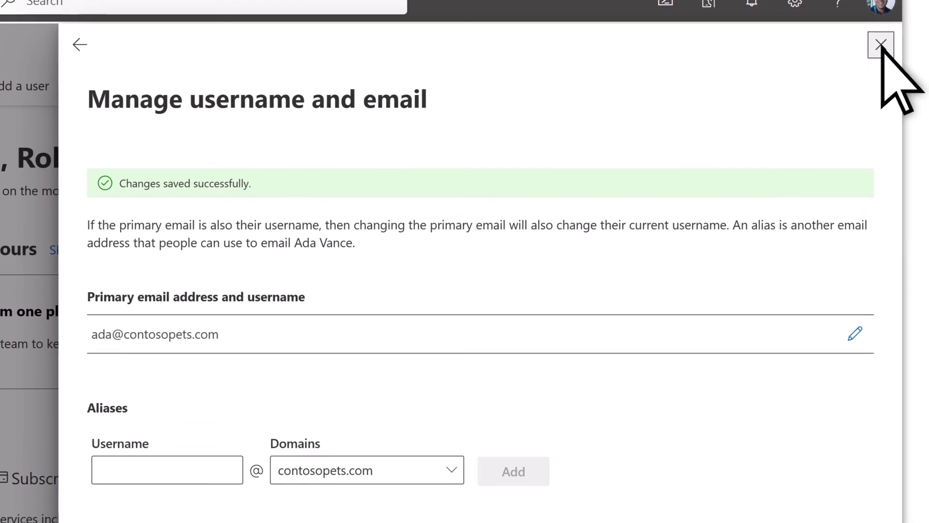
click(881, 45)
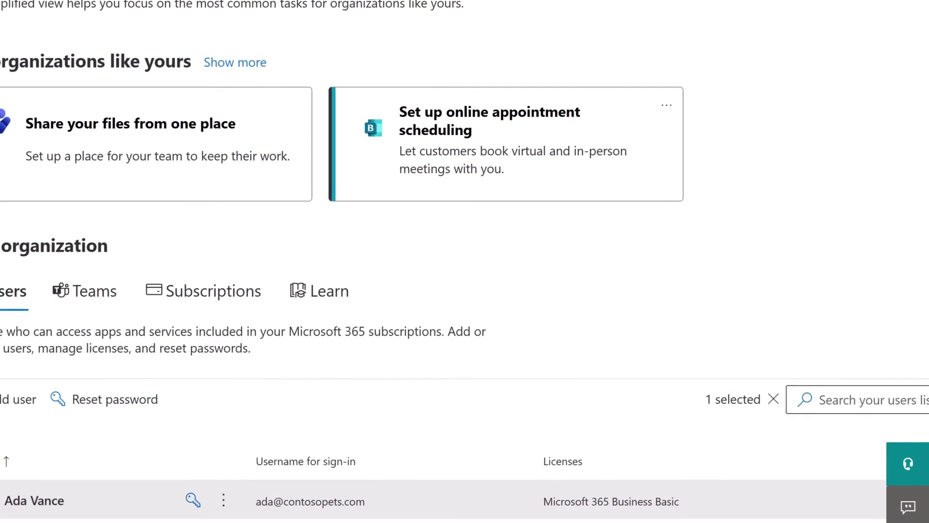